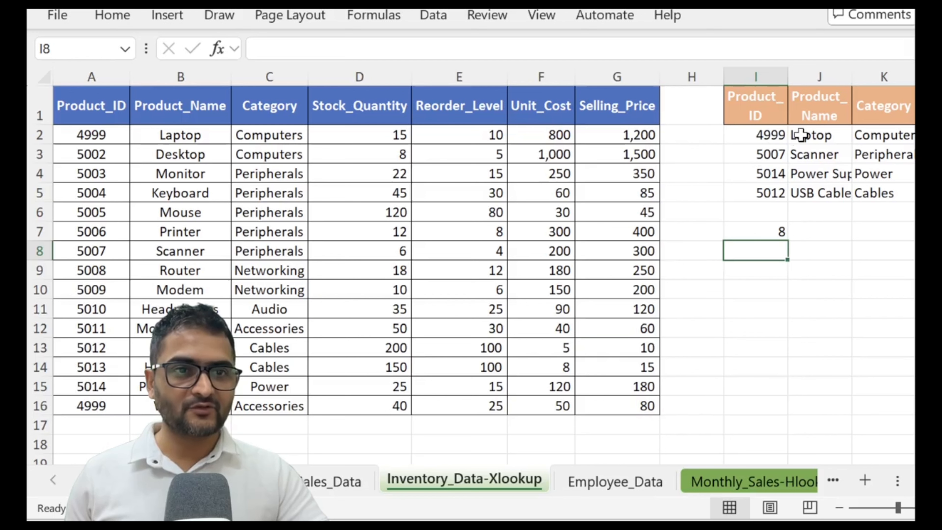
# - Examine the match_mode options for the XLOOKUP formula in J2, moving the function hint clear of the header row
pyautogui.click(801, 135)
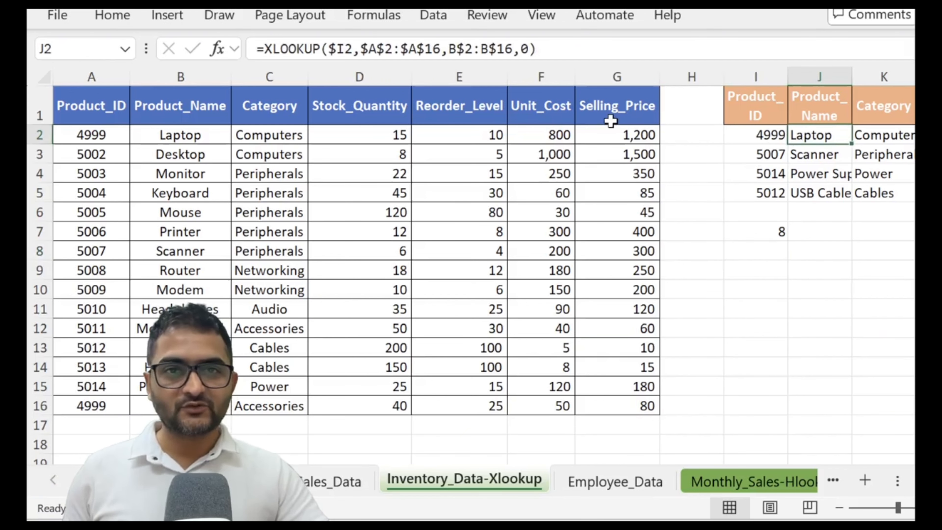
pyautogui.click(541, 55)
pyautogui.click(521, 49)
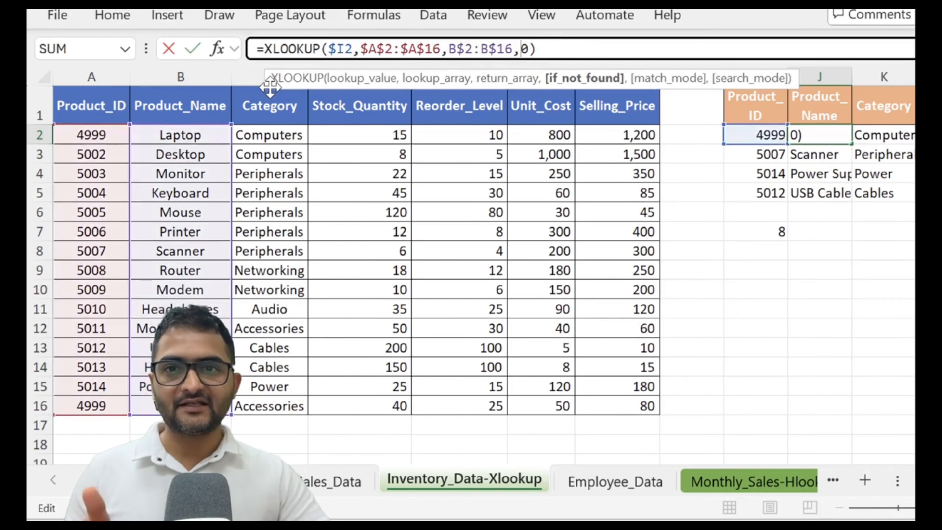
pyautogui.moveTo(270, 86); pyautogui.dragTo(257, 163)
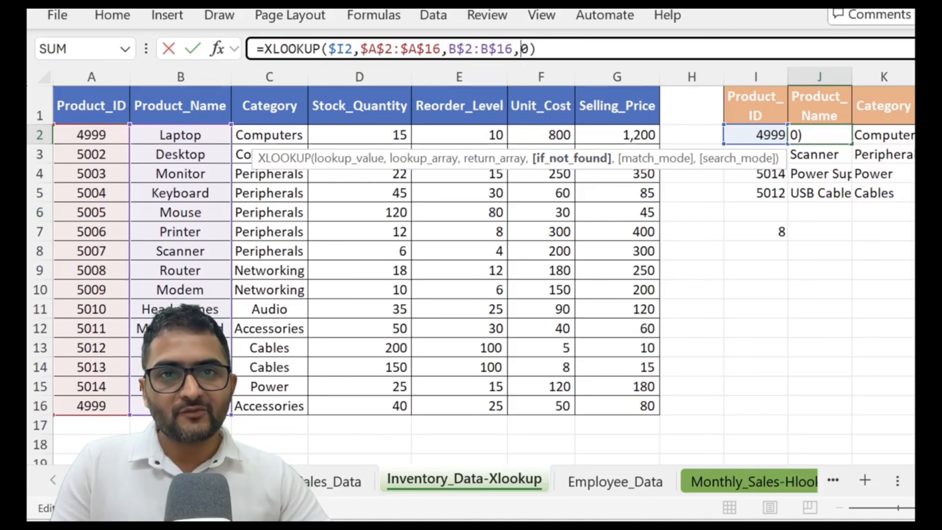
pyautogui.click(528, 49)
pyautogui.write(',')
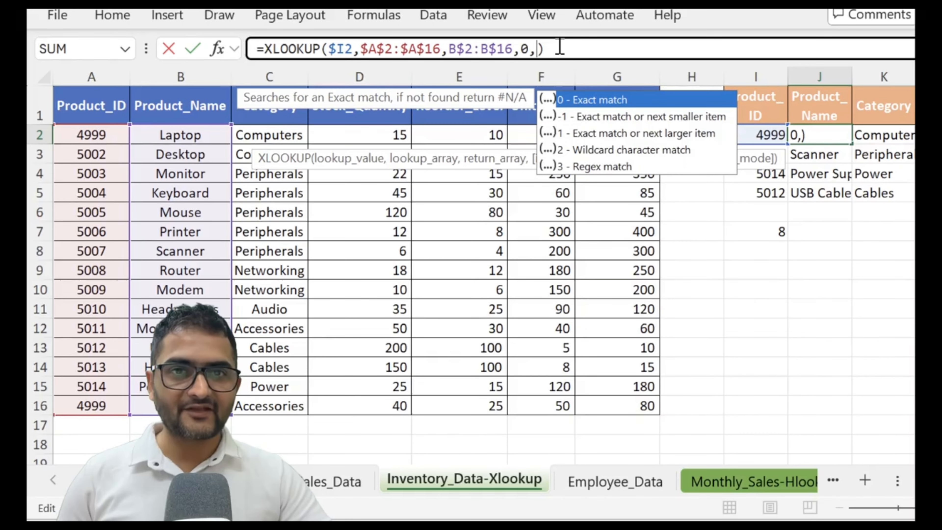
pyautogui.click(559, 47)
pyautogui.click(538, 49)
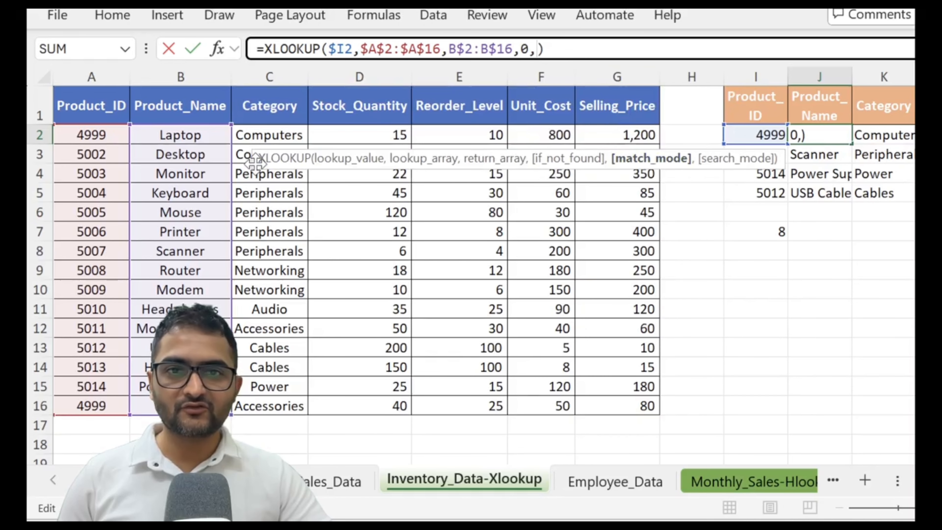
pyautogui.moveTo(255, 161); pyautogui.dragTo(241, 224)
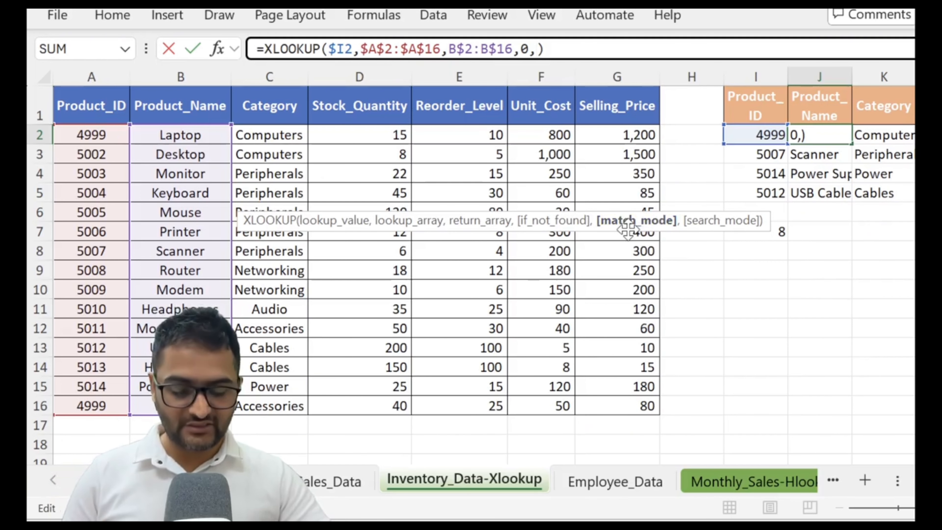
# - Examine the search_mode options for the XLOOKUP in J2 and discard the trial formula edit
pyautogui.write(',')
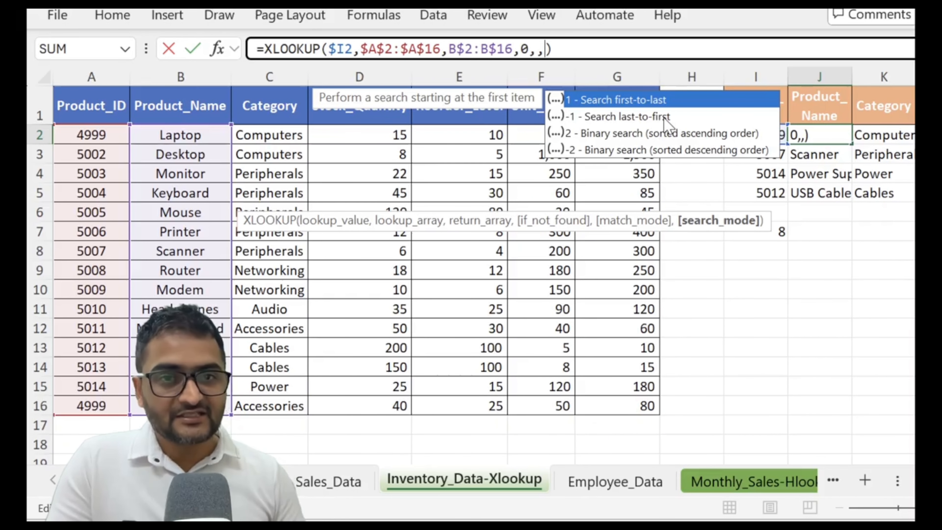
pyautogui.press('BackSpace')
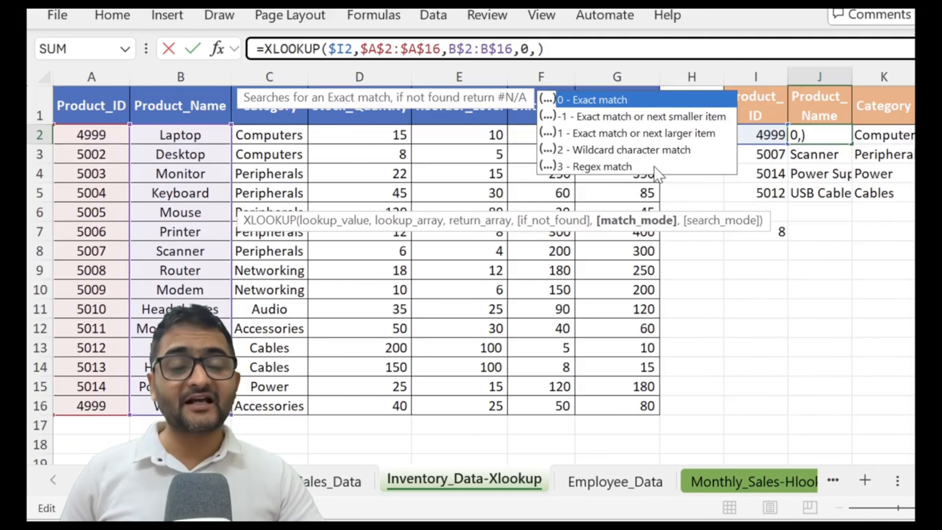
pyautogui.write(',')
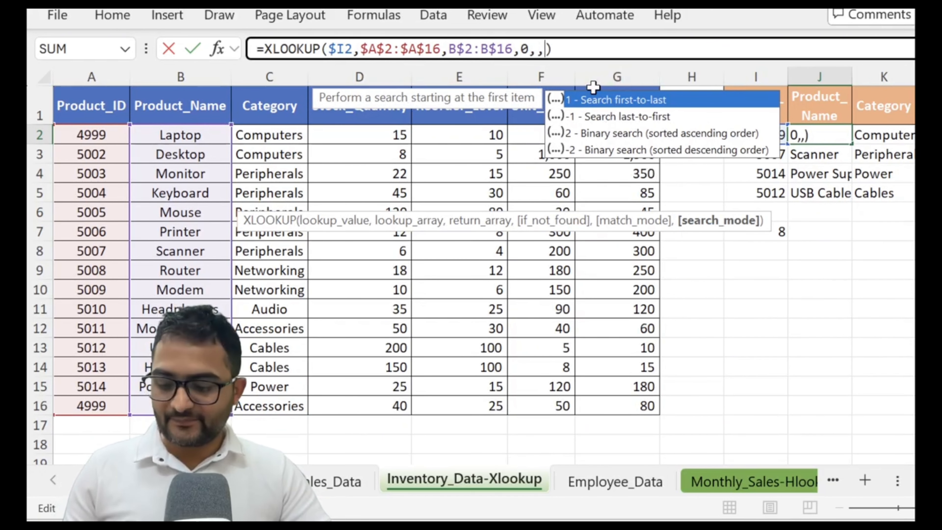
pyautogui.press('Escape')
pyautogui.press('Escape')
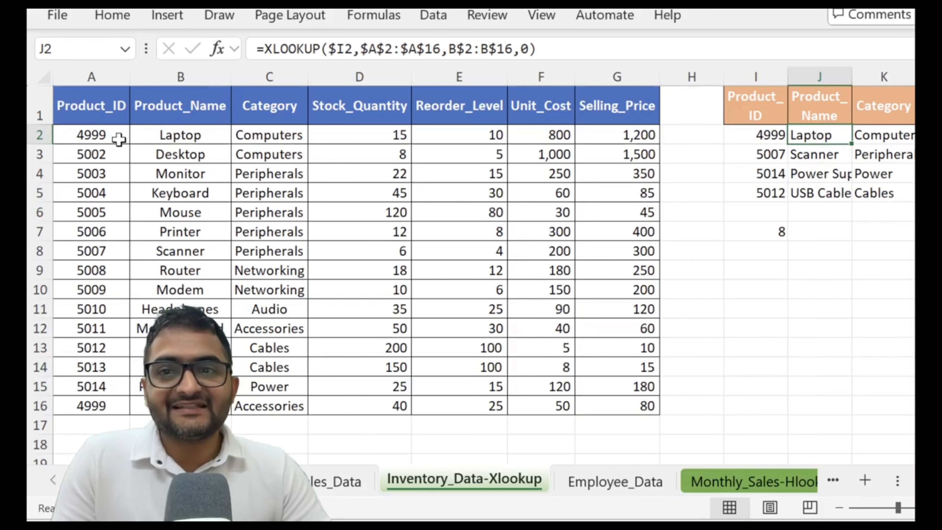
# - Inspect the repeated Product_ID in A2 and A16, the lookup value in I2 and the XLOOKUP formula in J2
pyautogui.moveTo(110, 138); pyautogui.dragTo(106, 256)
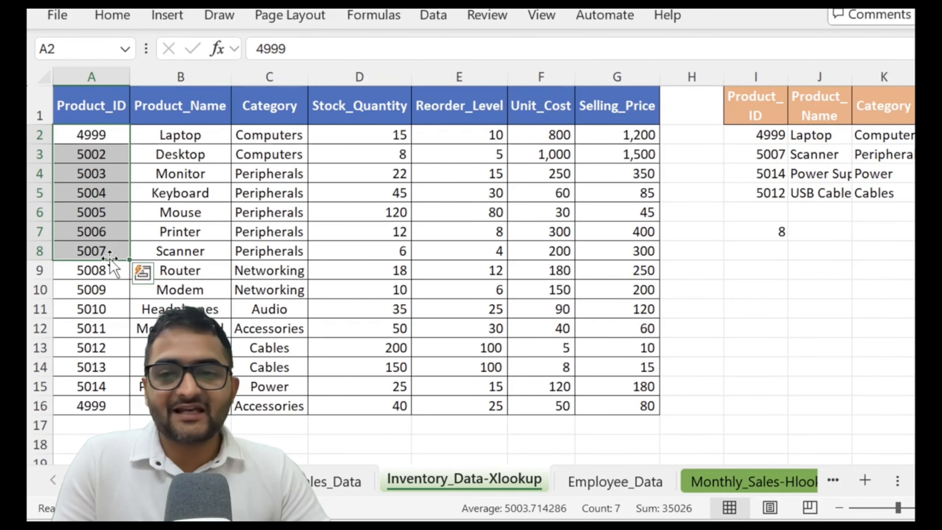
pyautogui.click(100, 409)
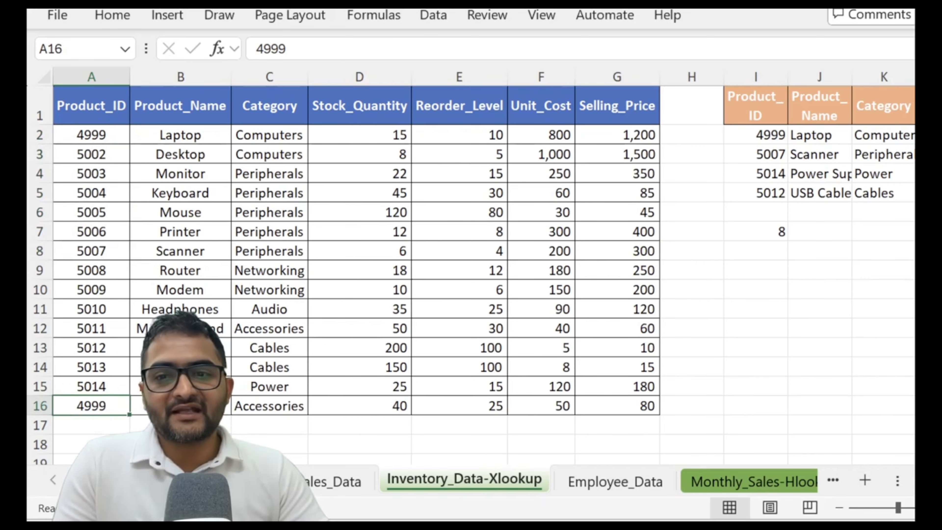
pyautogui.click(193, 405)
pyautogui.click(254, 405)
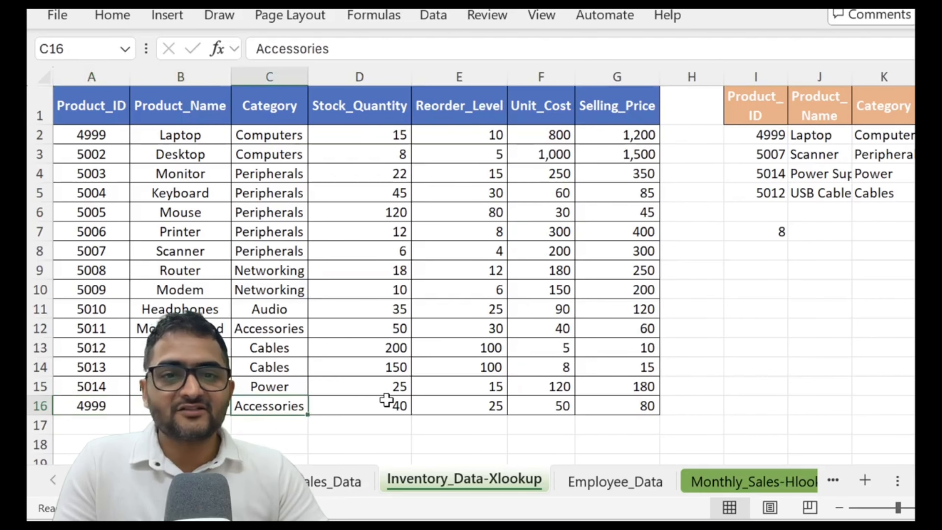
pyautogui.click(785, 139)
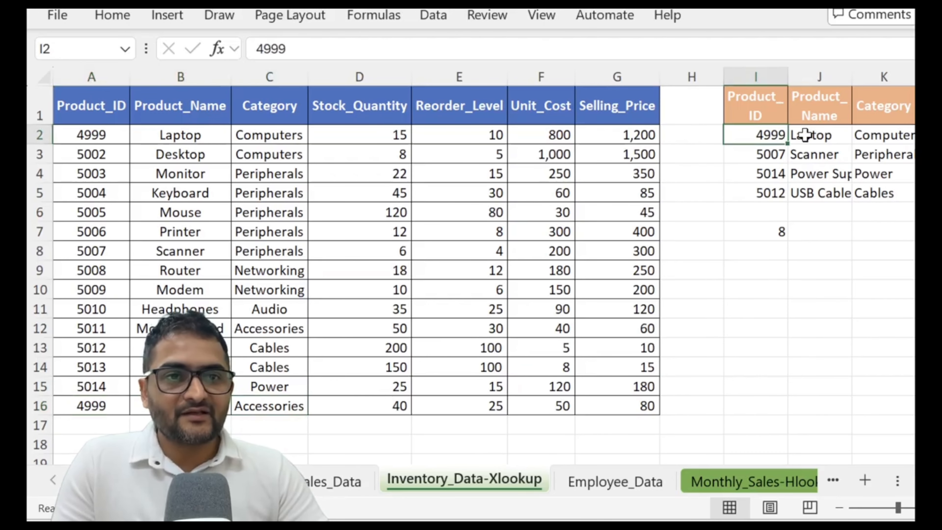
pyautogui.click(803, 134)
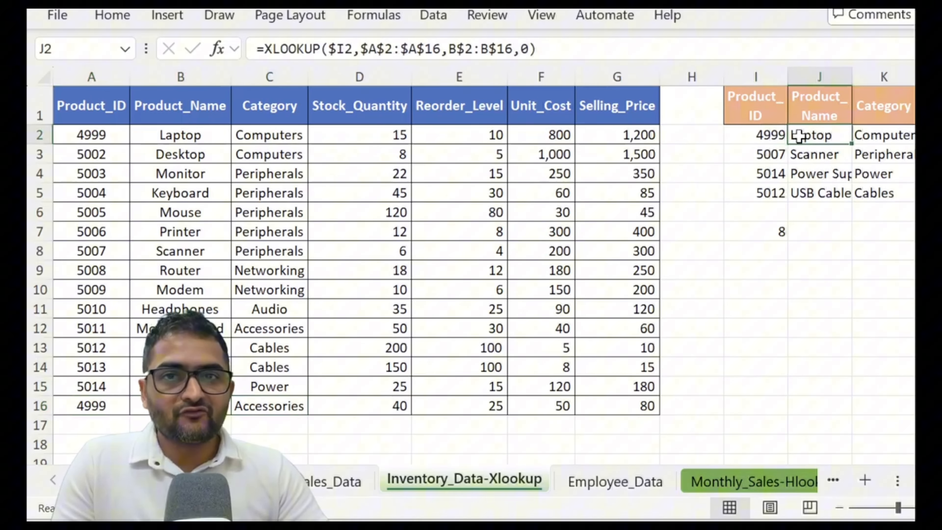
pyautogui.click(546, 48)
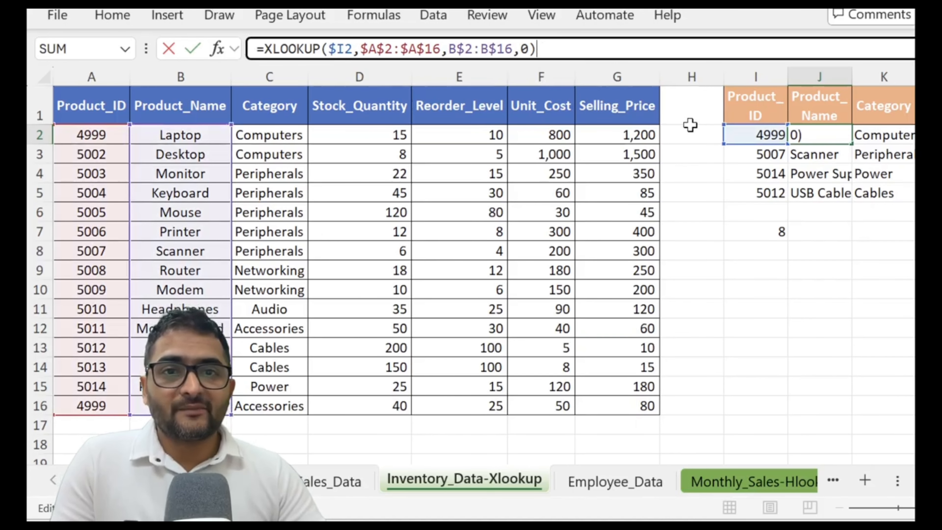
pyautogui.press('Return')
pyautogui.press('Up')
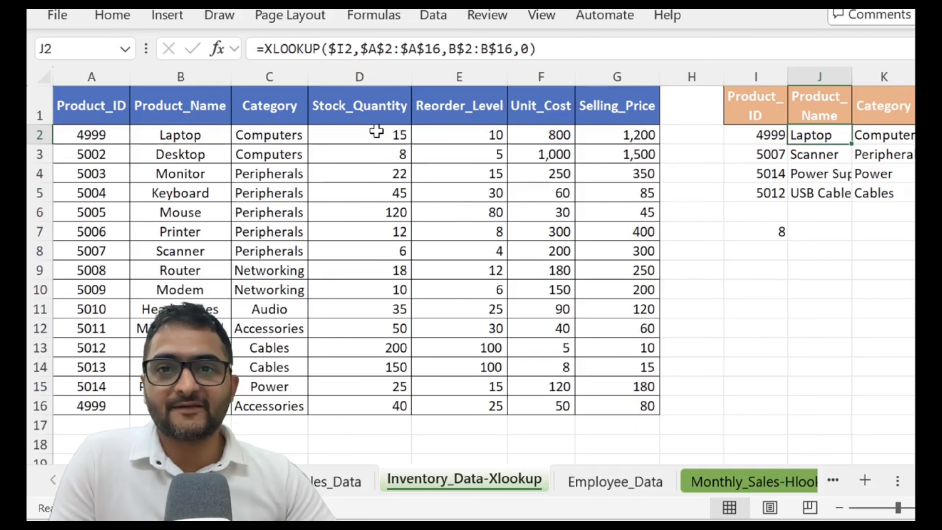
# - Extend the XLOOKUP in J2 with search mode 1 (first-to-last), leaving the match mode argument blank
pyautogui.click(546, 52)
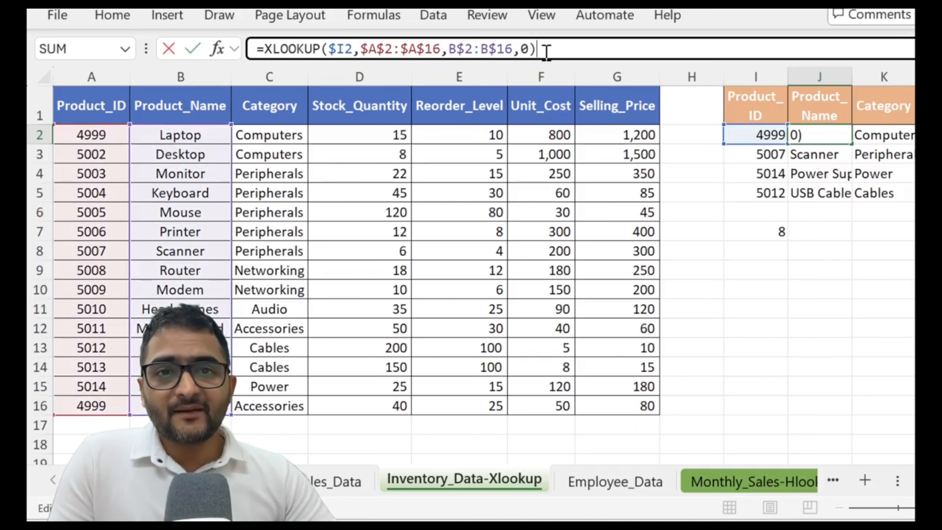
pyautogui.click(528, 49)
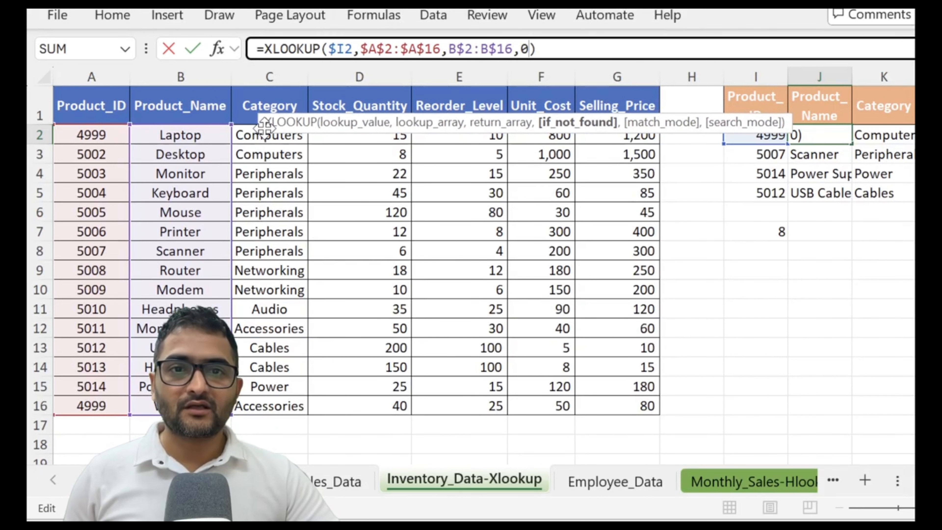
pyautogui.write(',')
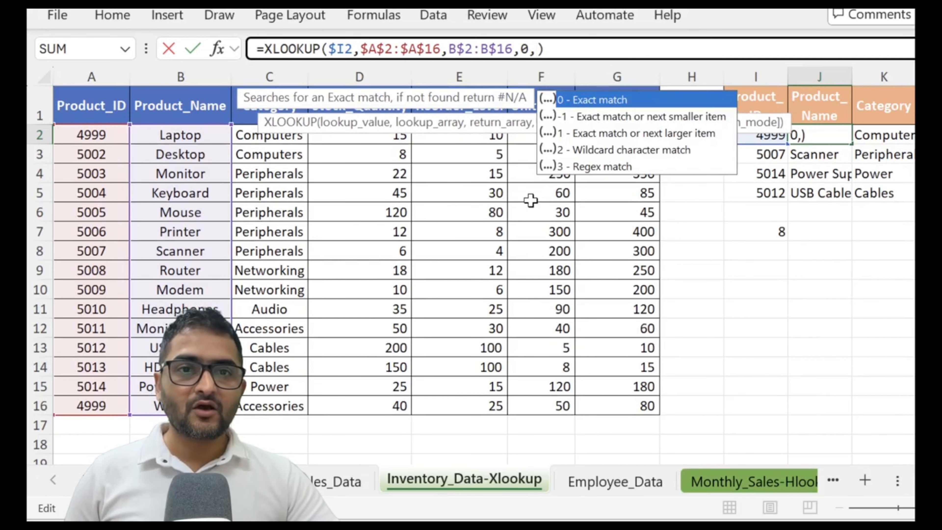
pyautogui.write(',')
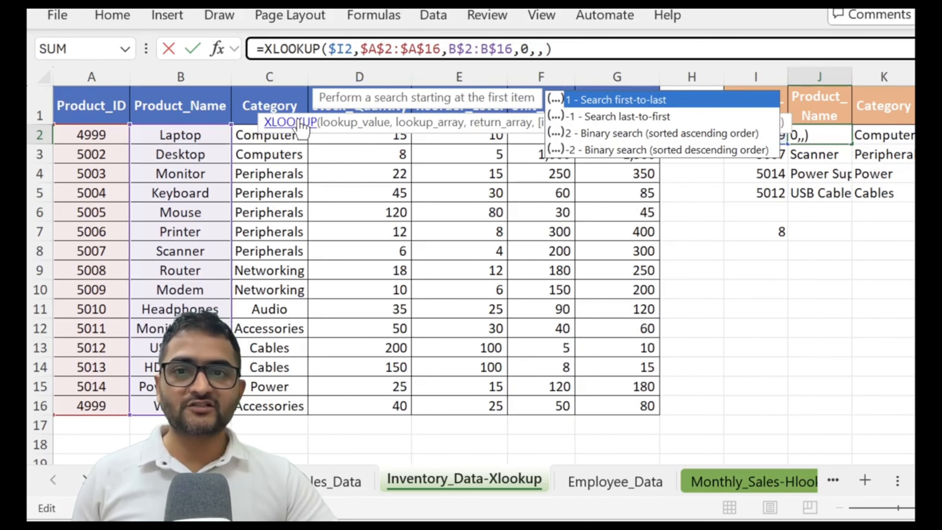
pyautogui.moveTo(252, 118); pyautogui.dragTo(248, 213)
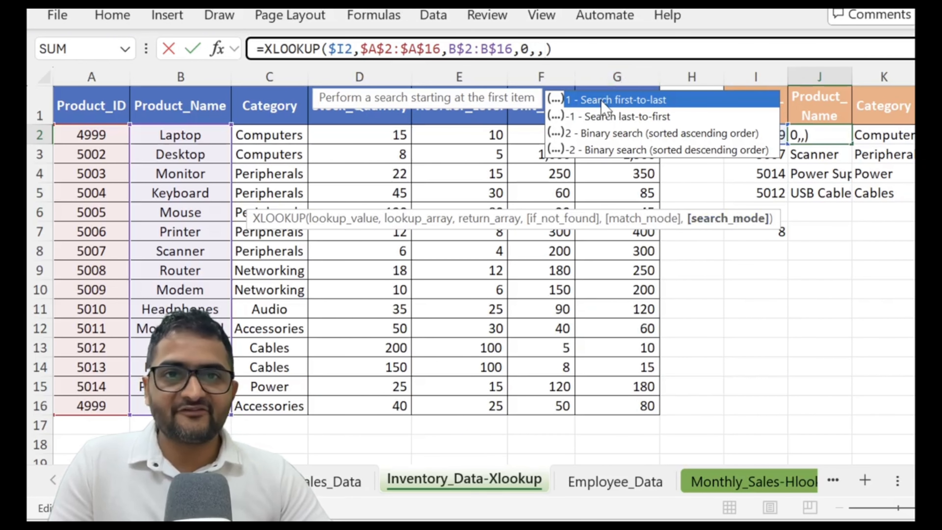
pyautogui.click(525, 48)
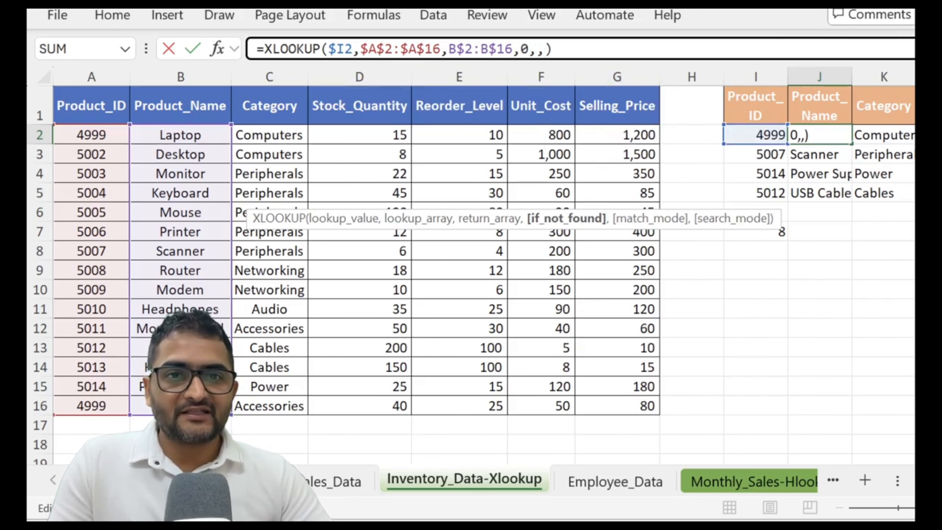
pyautogui.click(546, 49)
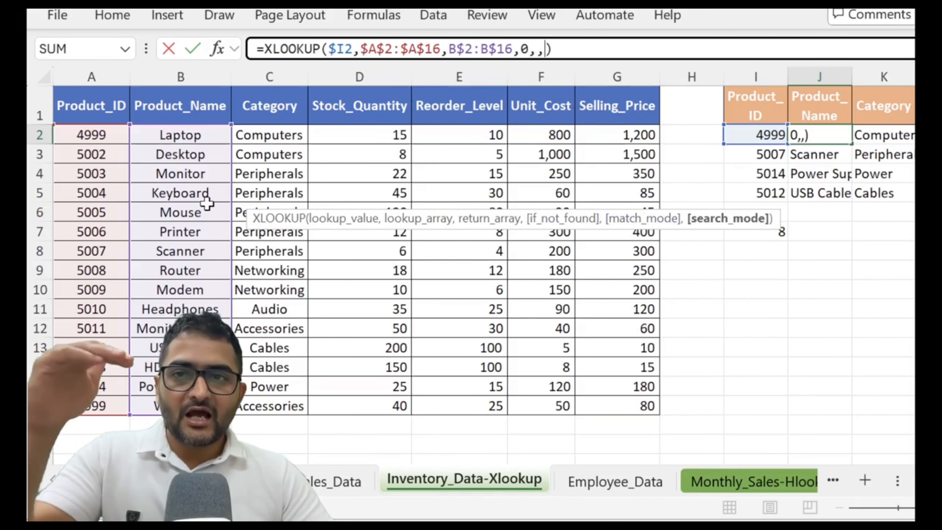
pyautogui.press('BackSpace')
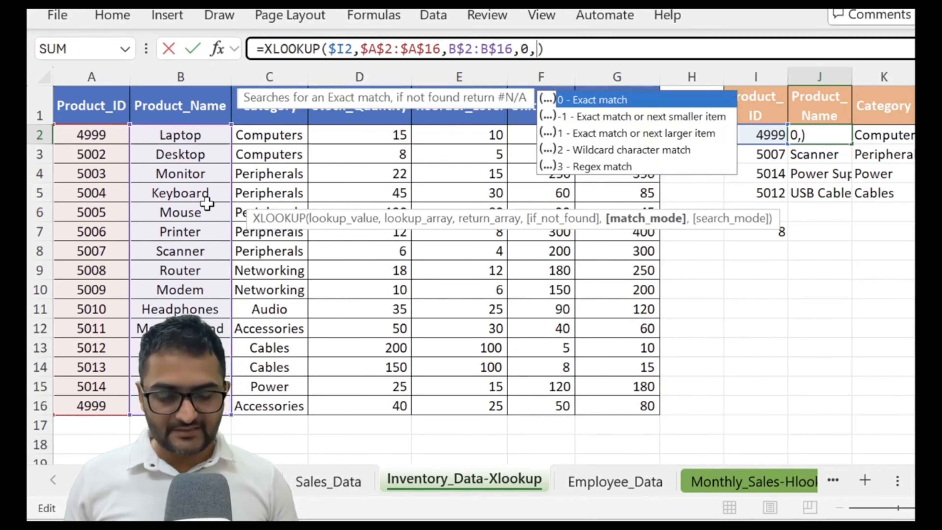
pyautogui.write(',')
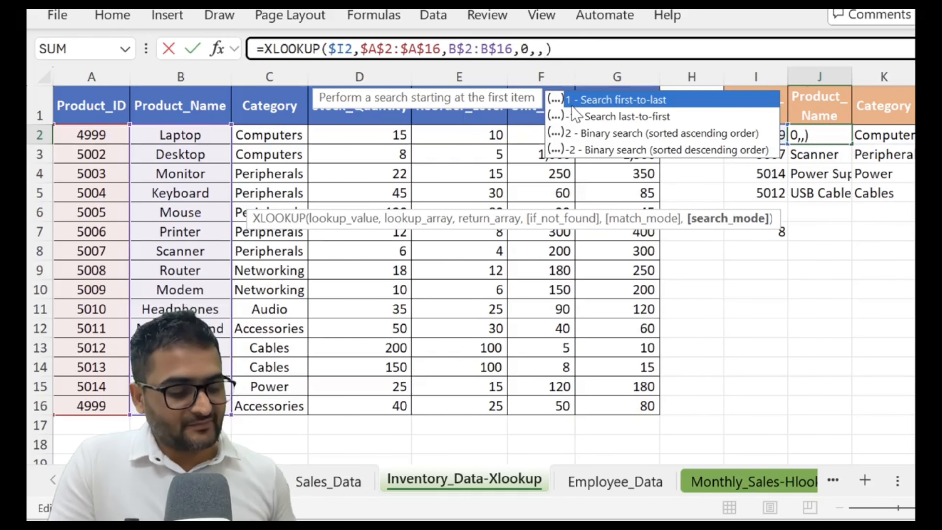
pyautogui.write('1')
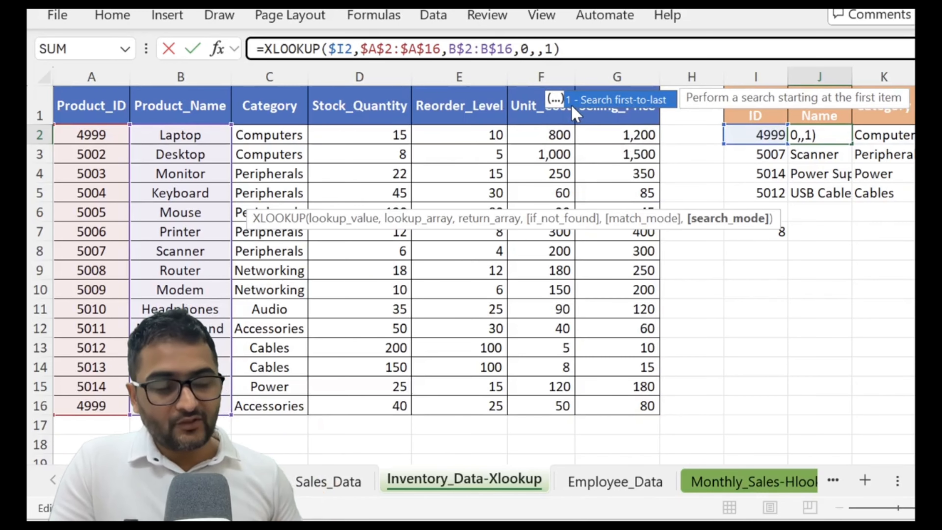
pyautogui.press('Return')
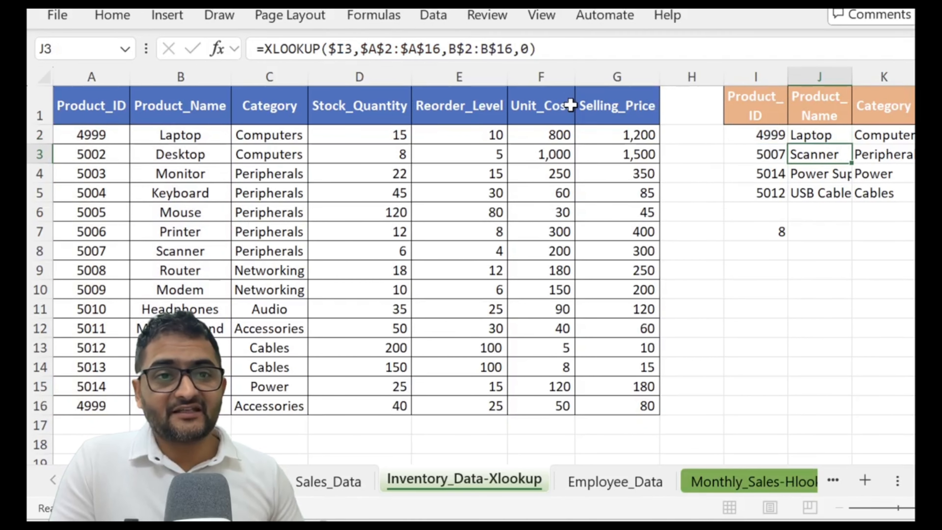
# - Change the search mode of the XLOOKUP in J2 to -1 (last-to-first)
pyautogui.click(797, 133)
pyautogui.click(553, 49)
pyautogui.press('BackSpace')
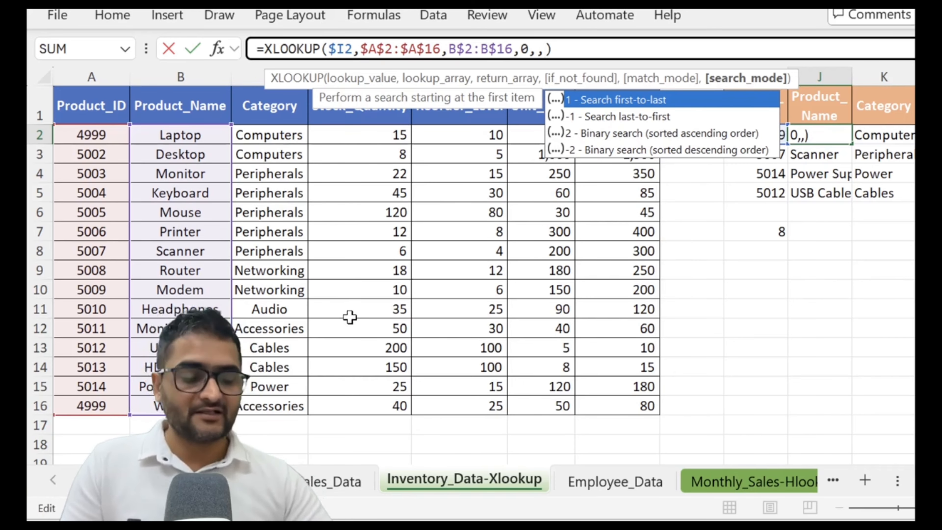
pyautogui.write('-1')
pyautogui.press('Return')
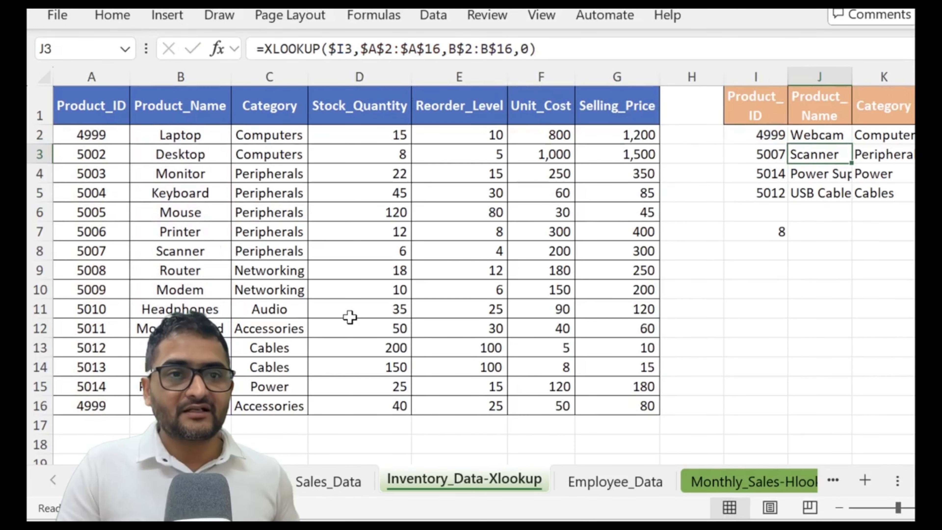
pyautogui.press('Up')
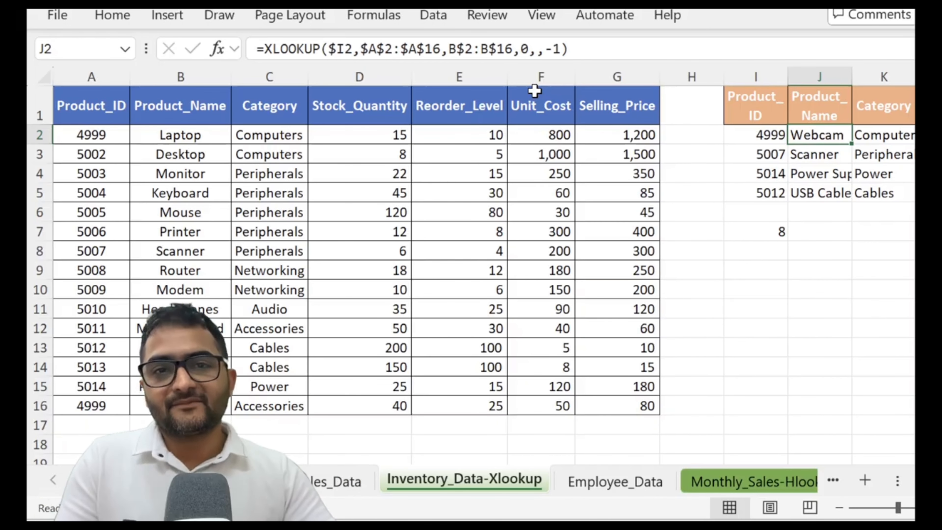
# - Set the search mode of the XLOOKUP in J2 to 2 (binary search, sorted ascending order)
pyautogui.click(562, 51)
pyautogui.press('BackSpace')
pyautogui.press('BackSpace')
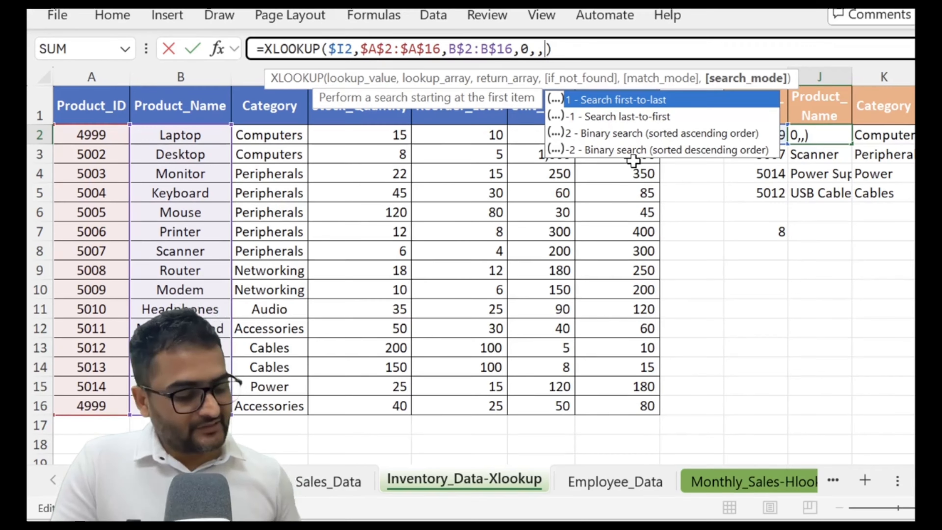
pyautogui.write('2')
pyautogui.press('Return')
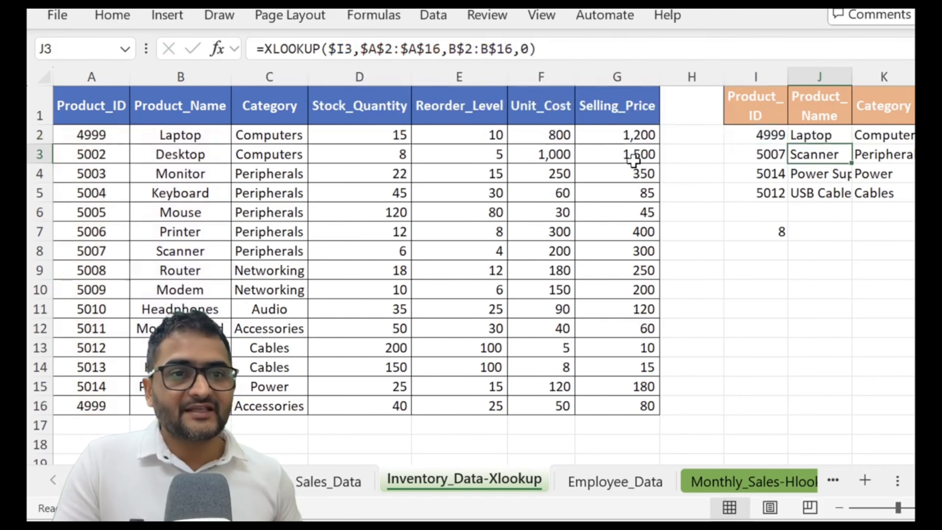
pyautogui.press('Up')
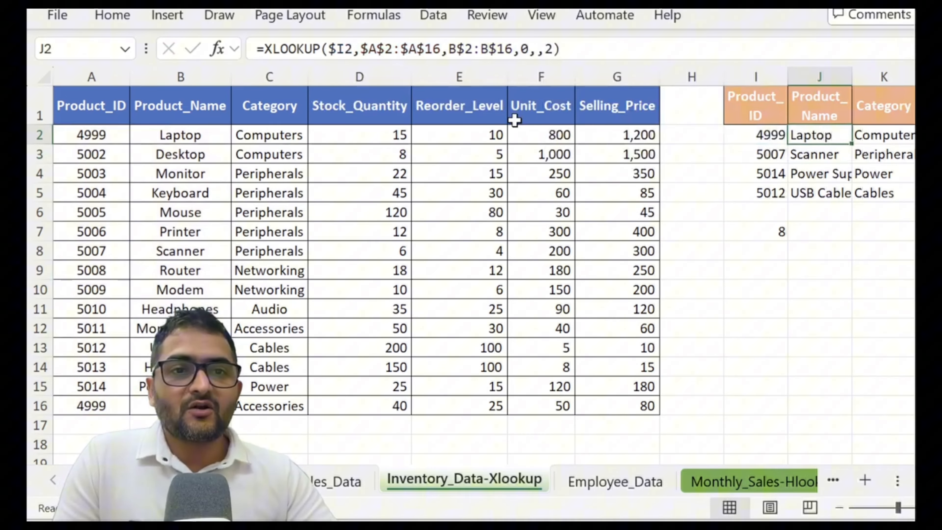
# - Change the search mode of the XLOOKUP in J2 to -2 (binary search, sorted descending order)
pyautogui.click(544, 48)
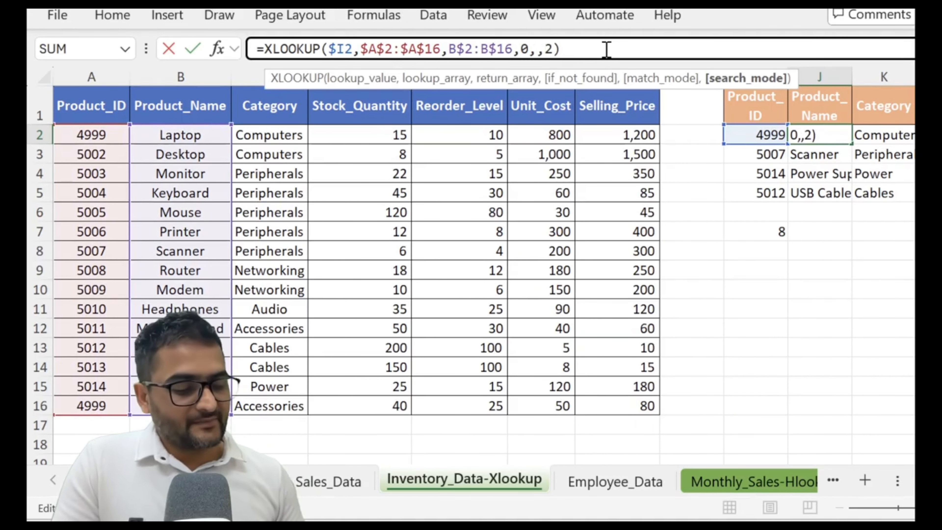
pyautogui.write('-')
pyautogui.press('Return')
pyautogui.press('Up')
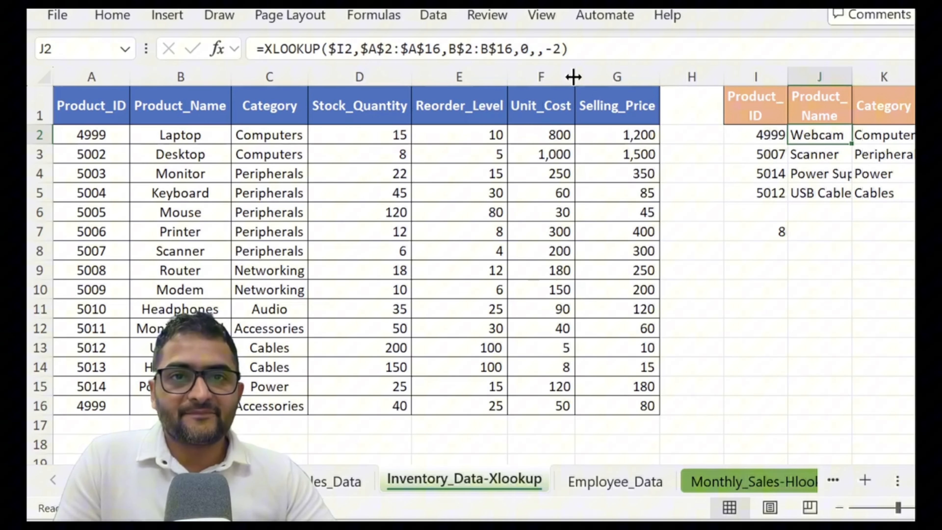
# - Remove the if_not_found, match mode and search mode arguments from J2, leaving =XLOOKUP($I2,$A$2:$A$16,B$2:B$16)
pyautogui.click(560, 48)
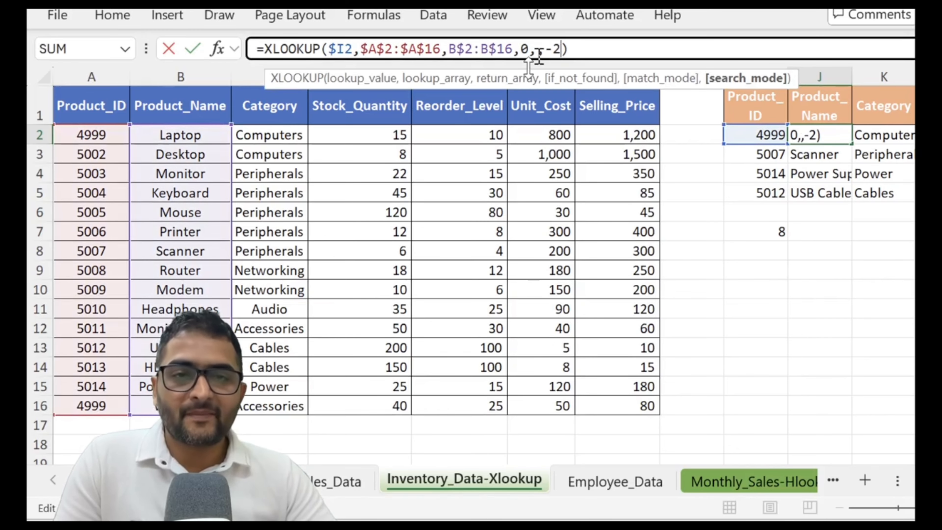
pyautogui.press('BackSpace')
pyautogui.press('BackSpace')
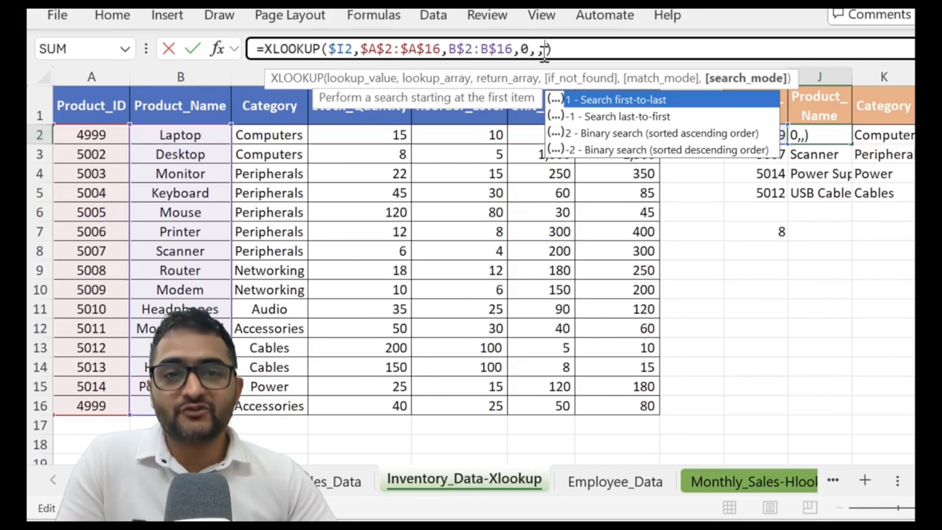
pyautogui.press('BackSpace')
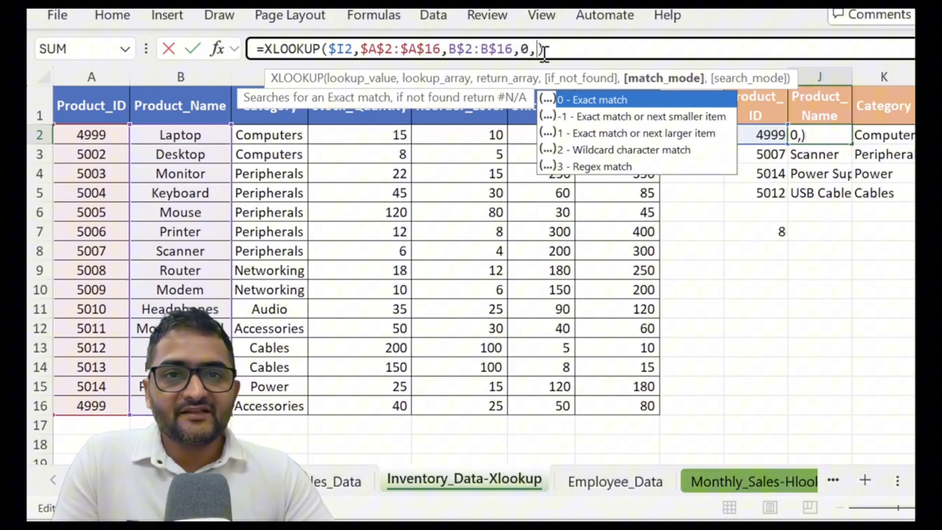
pyautogui.press('BackSpace')
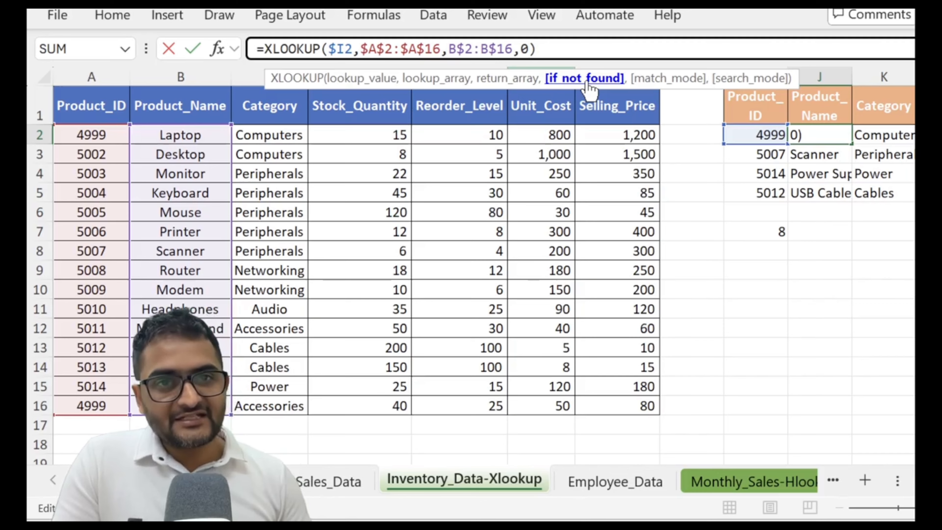
pyautogui.press('BackSpace')
pyautogui.press('BackSpace')
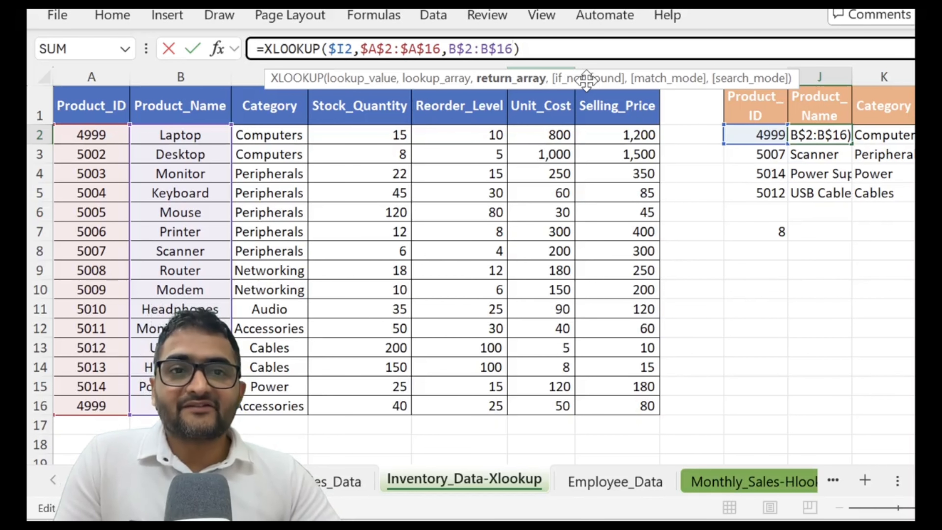
pyautogui.click(559, 49)
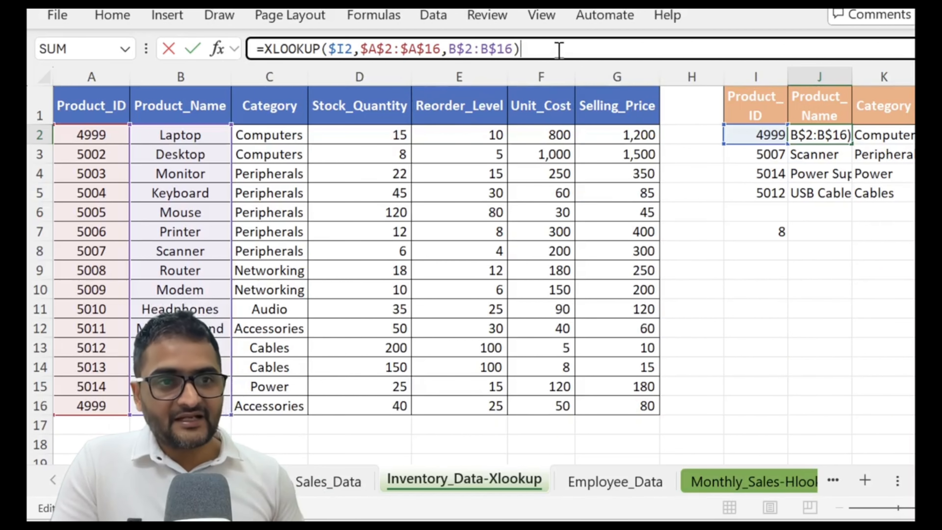
pyautogui.press('Return')
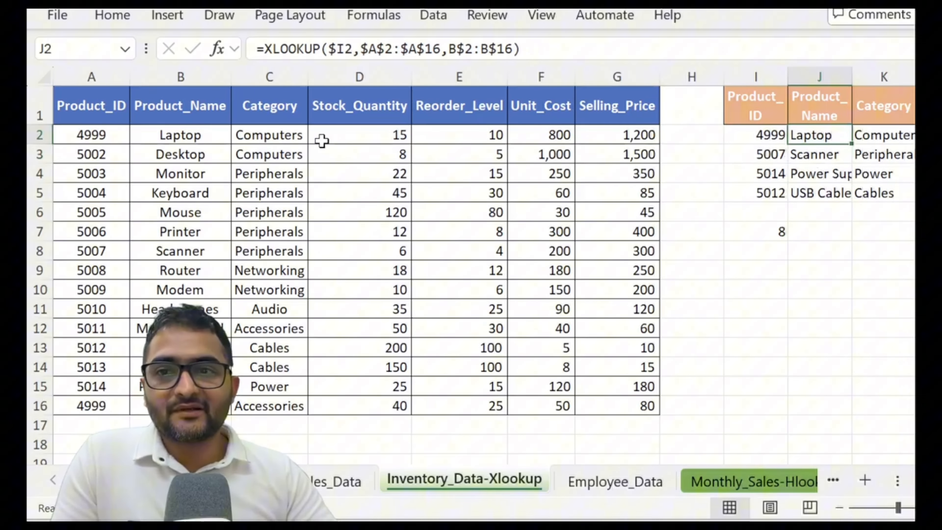
# - Enter the nonexistent Product_ID 4000 as the lookup value in I2 and check the XLOOKUP in J2
pyautogui.click(735, 136)
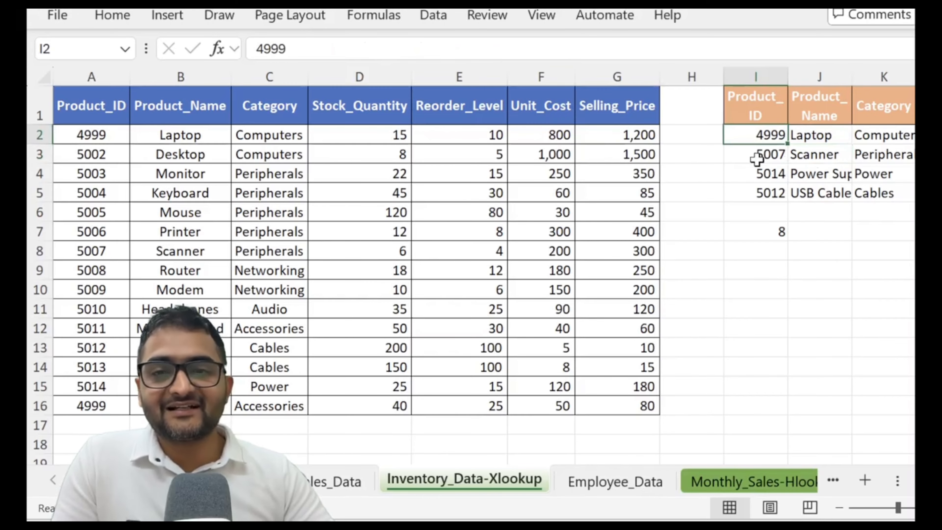
pyautogui.write('4000')
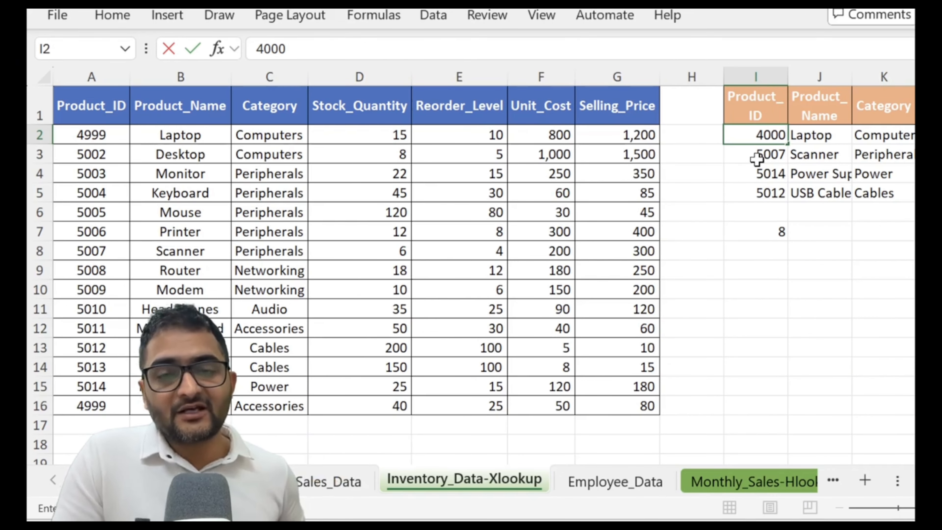
pyautogui.press('Return')
pyautogui.press('Up')
pyautogui.press('Right')
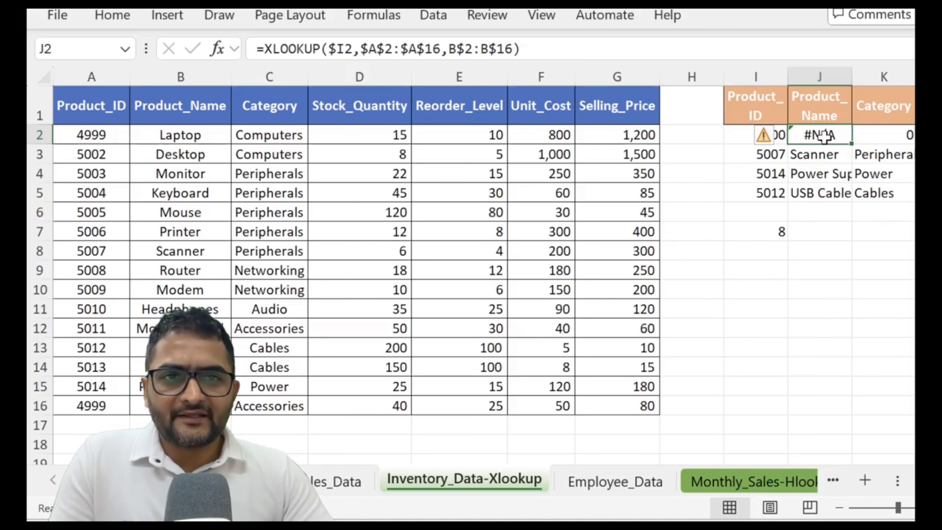
# - Add "NA" as the if_not_found argument of the XLOOKUP in J2
pyautogui.click(519, 50)
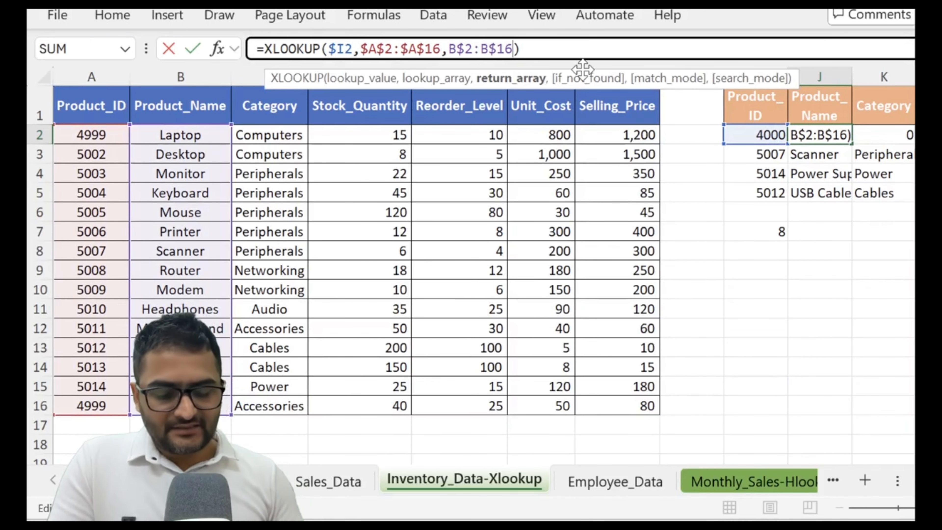
pyautogui.write(',')
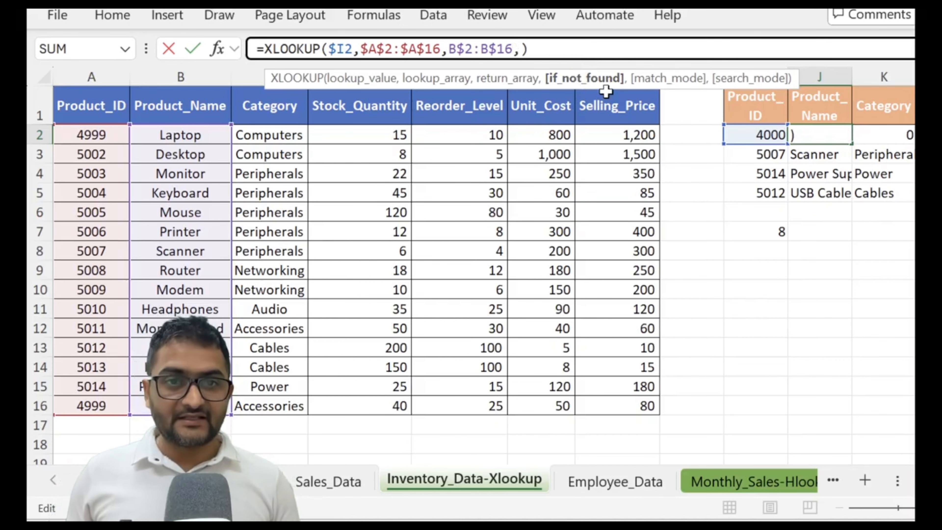
pyautogui.write('"NA"')
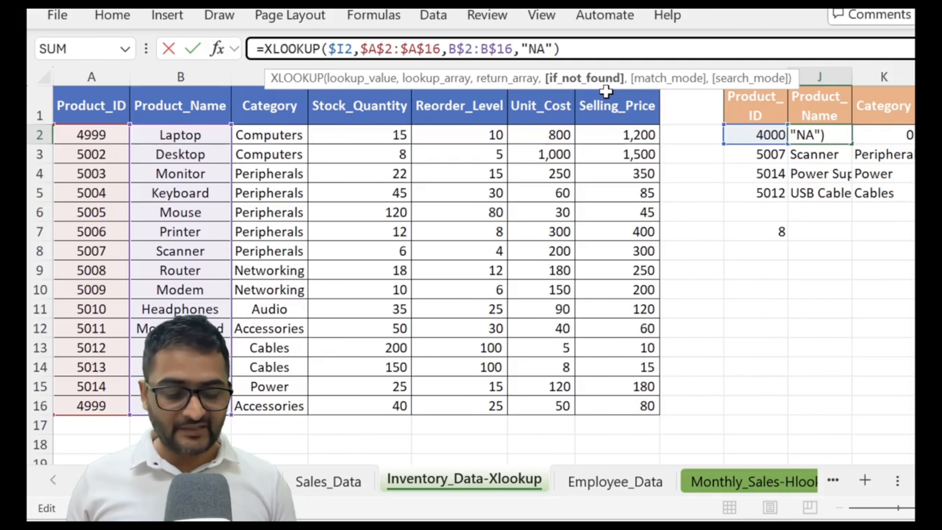
pyautogui.press('Return')
pyautogui.press('Up')
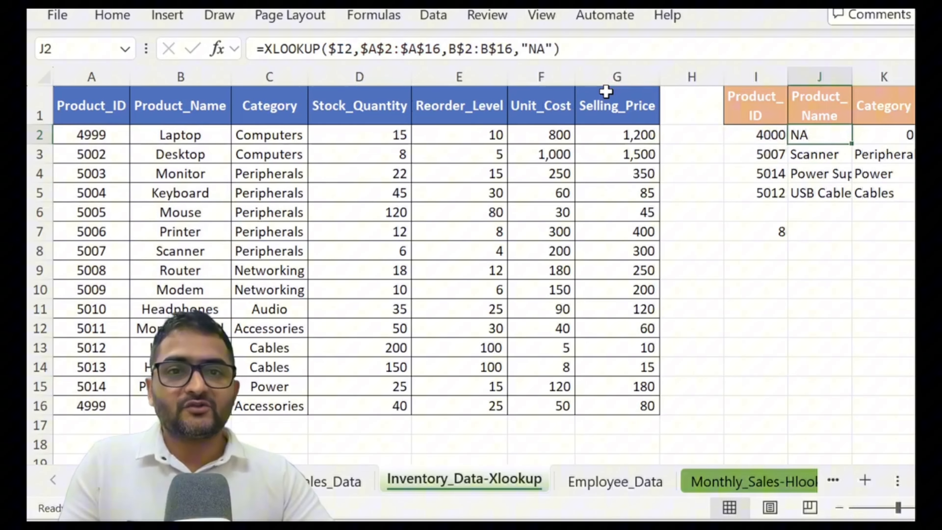
# - Fill the updated XLOOKUP formula from J2 across the lookup table range J2:O5
pyautogui.hotkey('shift', 'Down')
pyautogui.hotkey('shift', 'Down')
pyautogui.hotkey('shift', 'Down')
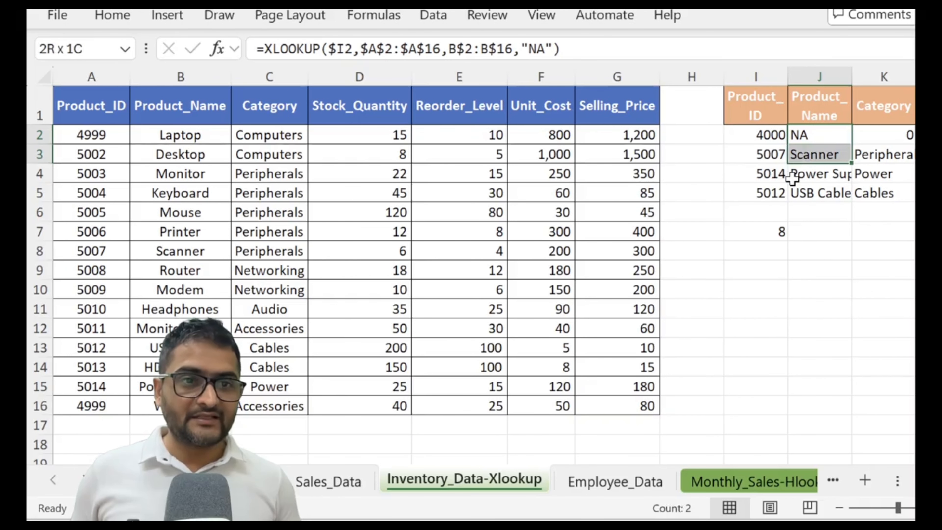
pyautogui.hotkey('shift', 'Right')
pyautogui.hotkey('shift', 'Right')
pyautogui.hotkey('shift', 'Right')
pyautogui.hotkey('shift', 'Right')
pyautogui.hotkey('shift', 'Right')
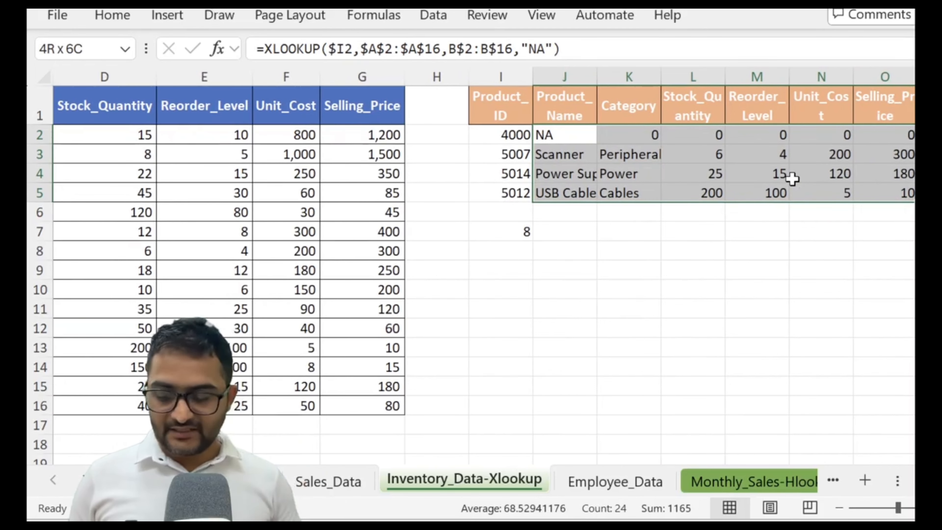
pyautogui.hotkey('ctrl', 'r')
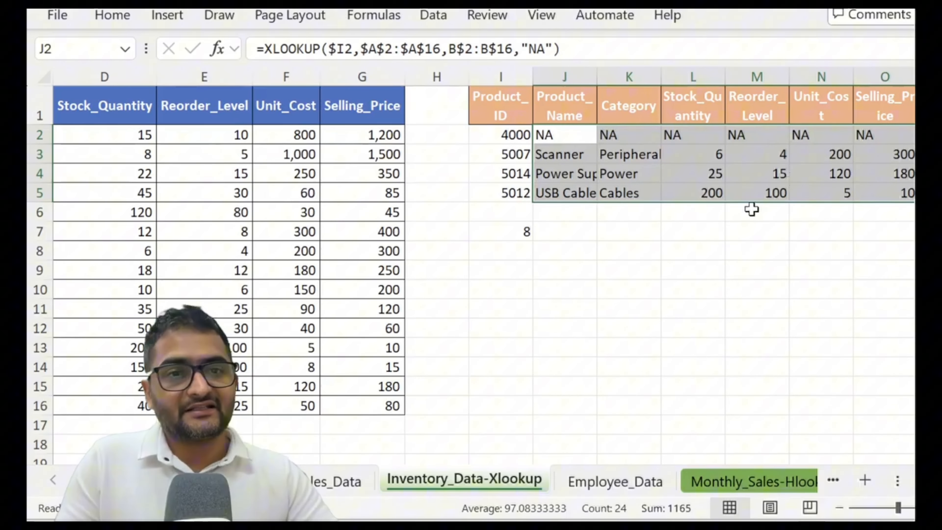
pyautogui.click(637, 253)
# - Test the lookup value in I2 with Product_ID 5000 and with 5001, checking the XLOOKUP in J2
pyautogui.click(516, 134)
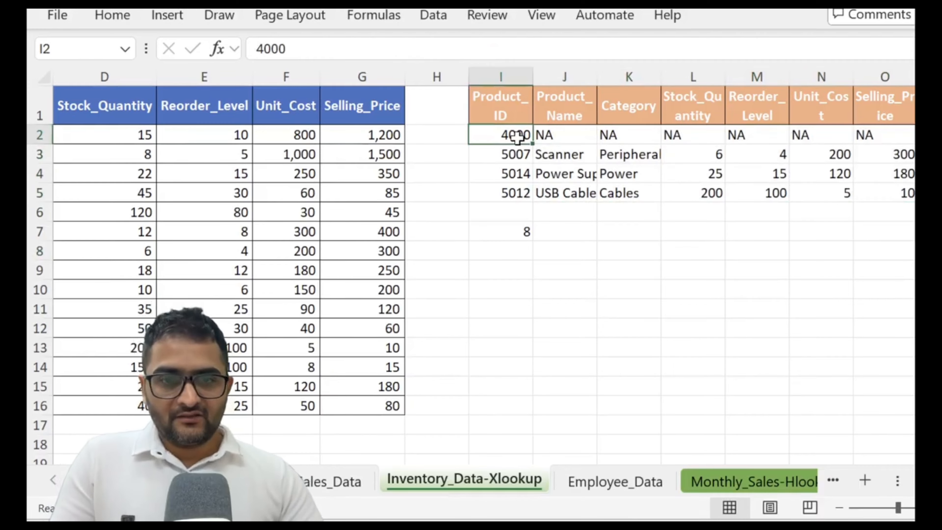
pyautogui.write('5000')
pyautogui.press('Return')
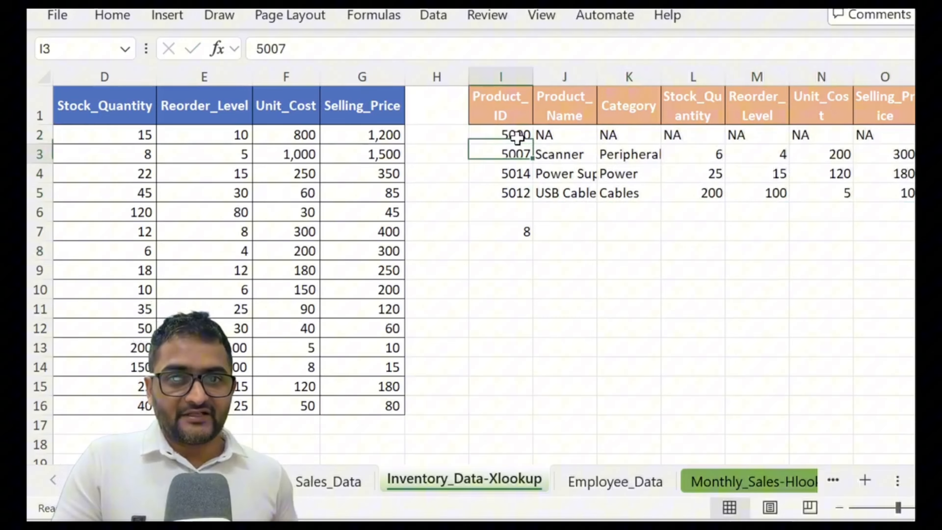
pyautogui.click(519, 139)
pyautogui.write('5001')
pyautogui.press('Return')
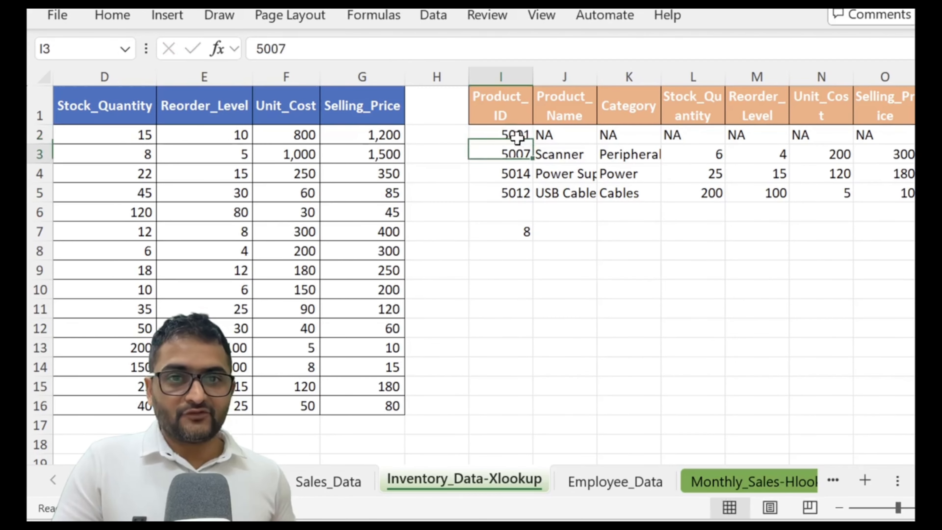
pyautogui.click(517, 137)
pyautogui.press('Right')
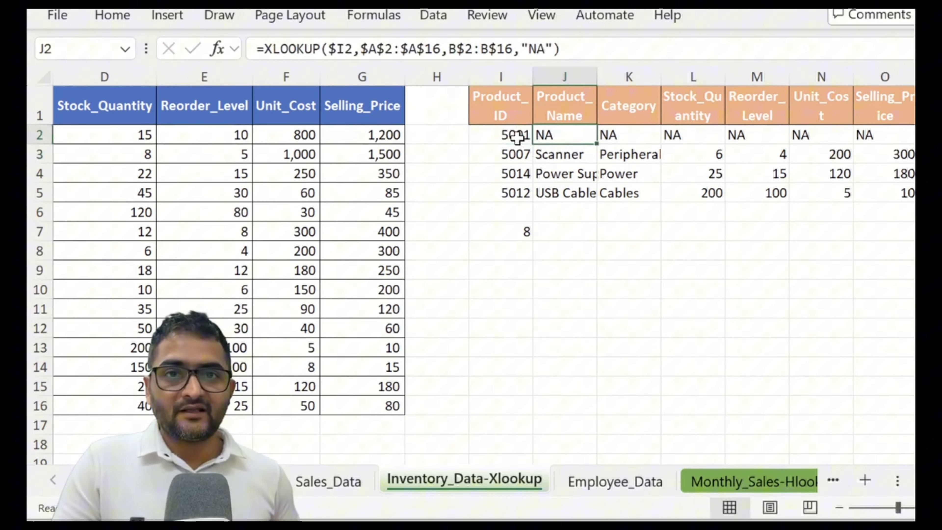
# - Set the lookup Product_ID in I2 to 5002 and check the XLOOKUP in J2
pyautogui.press('Left')
pyautogui.press('Home')
pyautogui.press('Right')
pyautogui.press('Right')
pyautogui.press('Right')
pyautogui.press('Right')
pyautogui.press('Right')
pyautogui.press('Right')
pyautogui.press('Right')
pyautogui.press('Right')
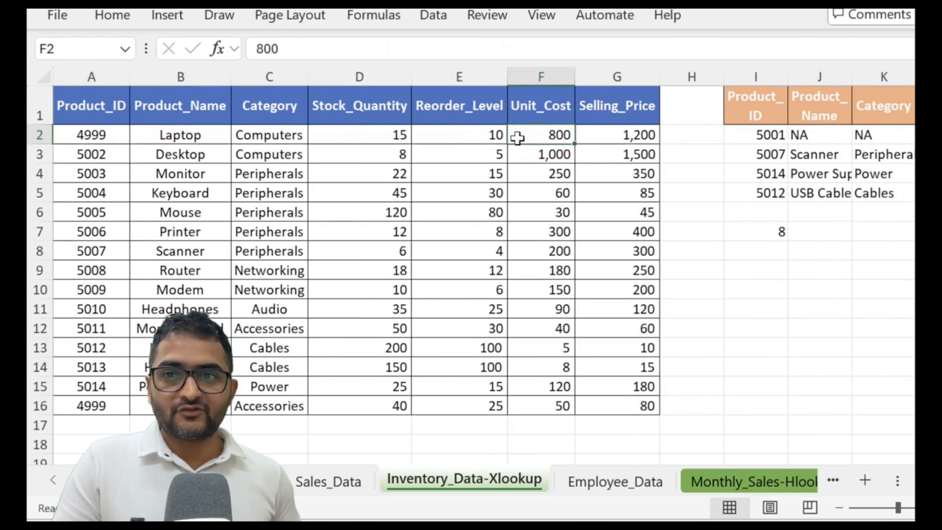
pyautogui.write('5002')
pyautogui.press('Return')
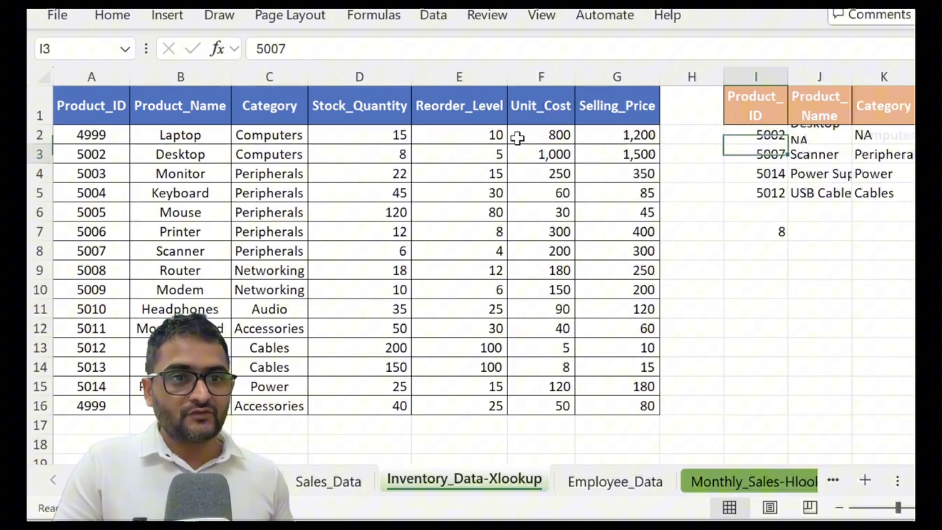
pyautogui.press('Up')
pyautogui.press('Right')
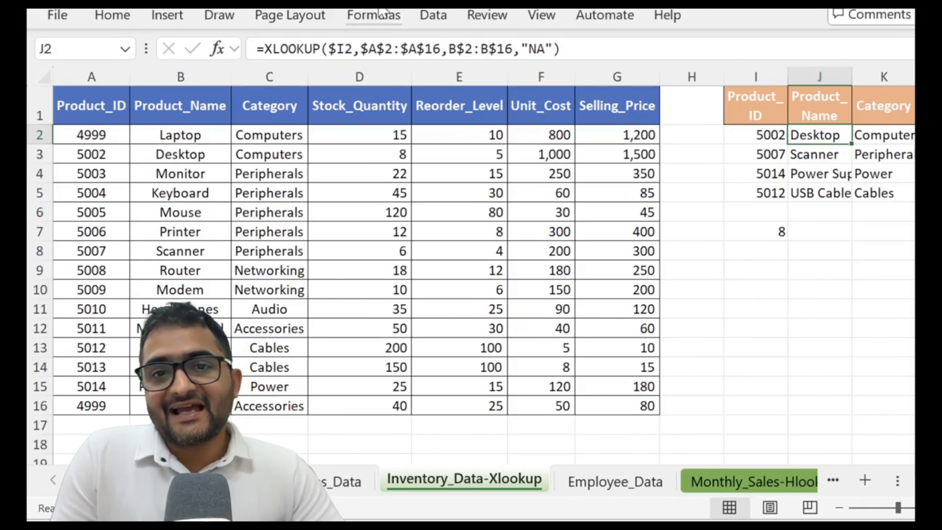
# - Review the "NA" if_not_found argument inside the XLOOKUP formula in J2, leaving the formula as it is
pyautogui.click(563, 49)
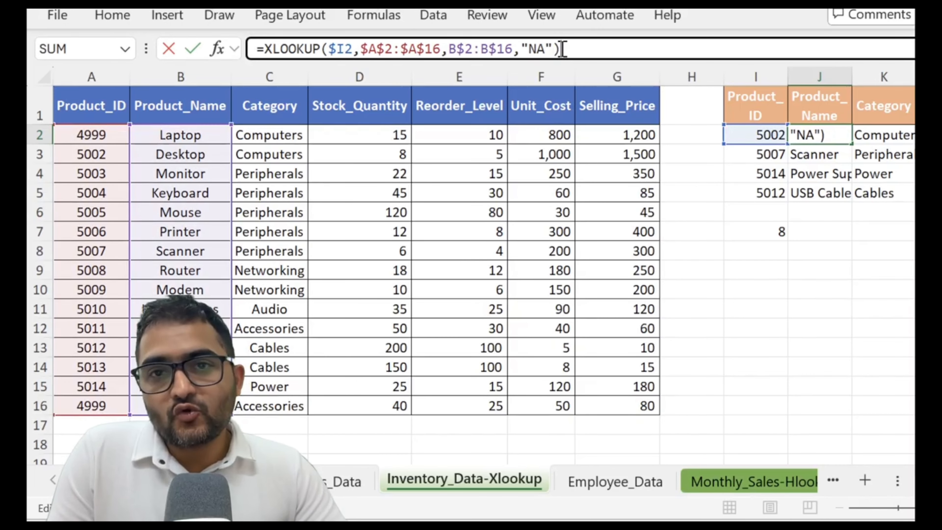
pyautogui.click(529, 54)
pyautogui.click(552, 51)
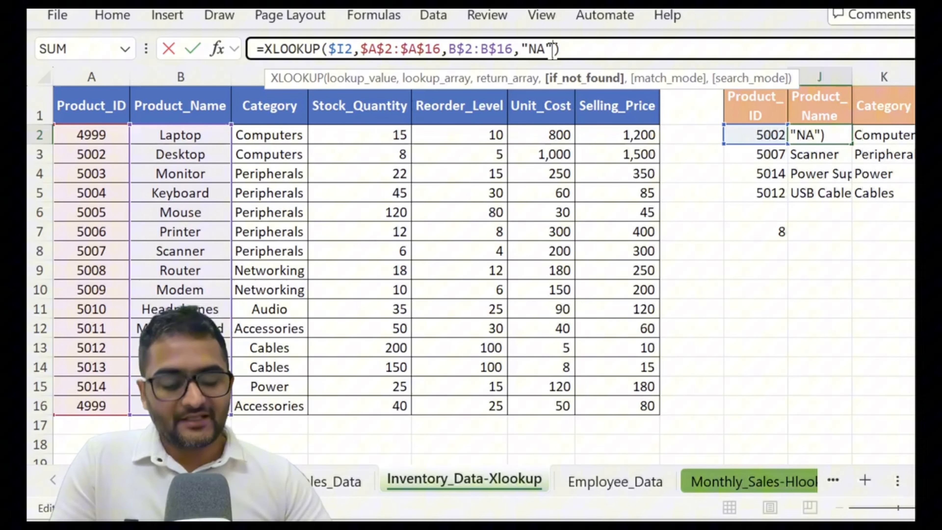
pyautogui.press('Return')
pyautogui.press('Down')
pyautogui.press('Down')
pyautogui.press('Down')
pyautogui.press('Down')
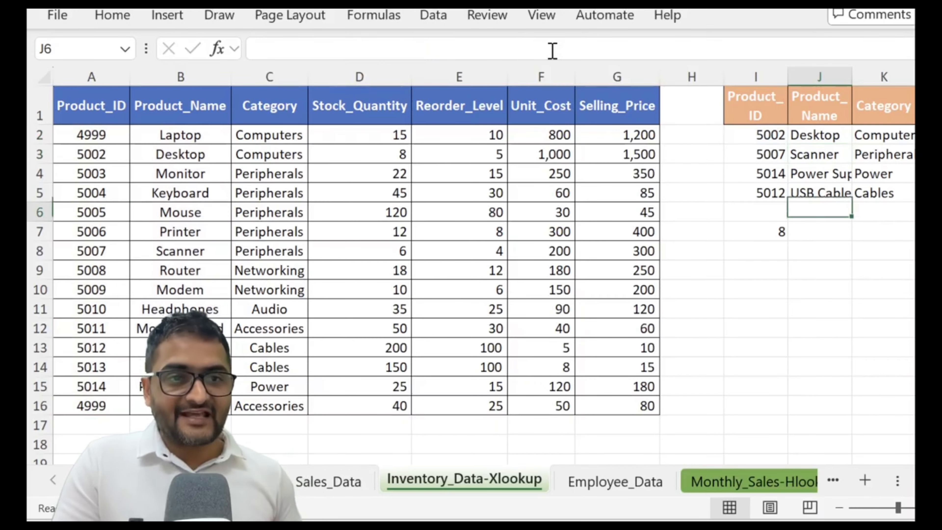